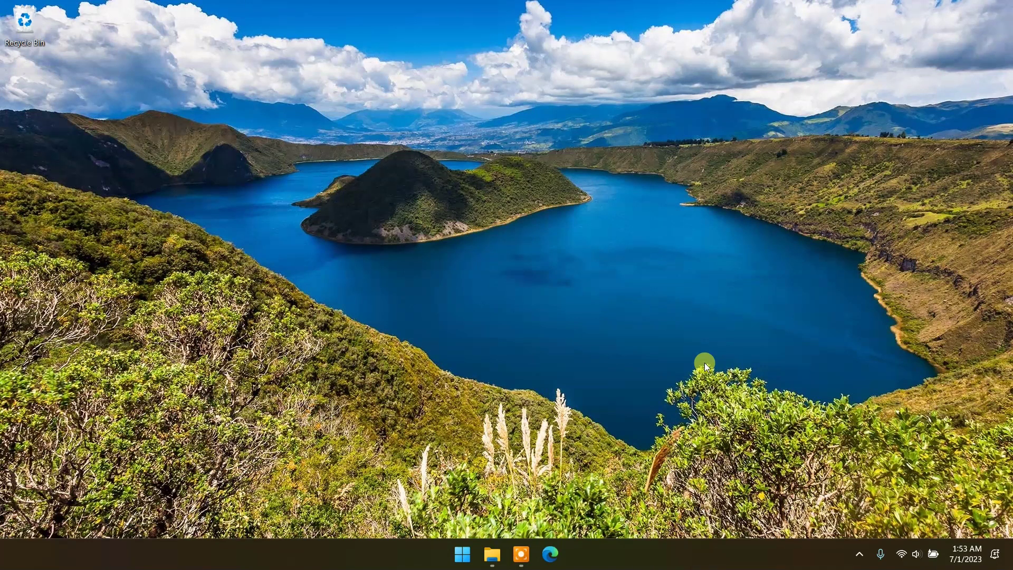
left_click(550, 553)
left_click(369, 244)
type("anyvie")
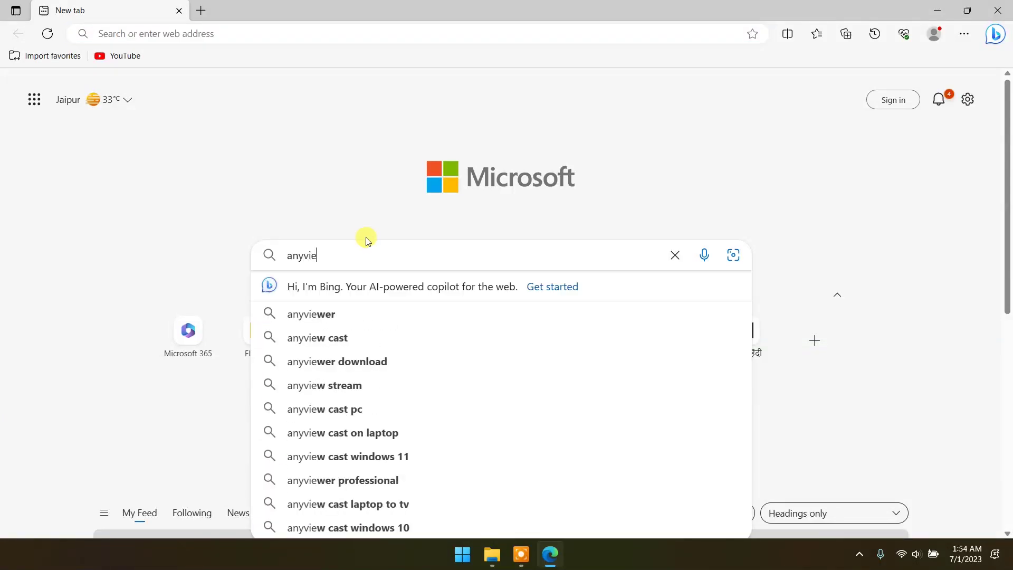
left_click(319, 315)
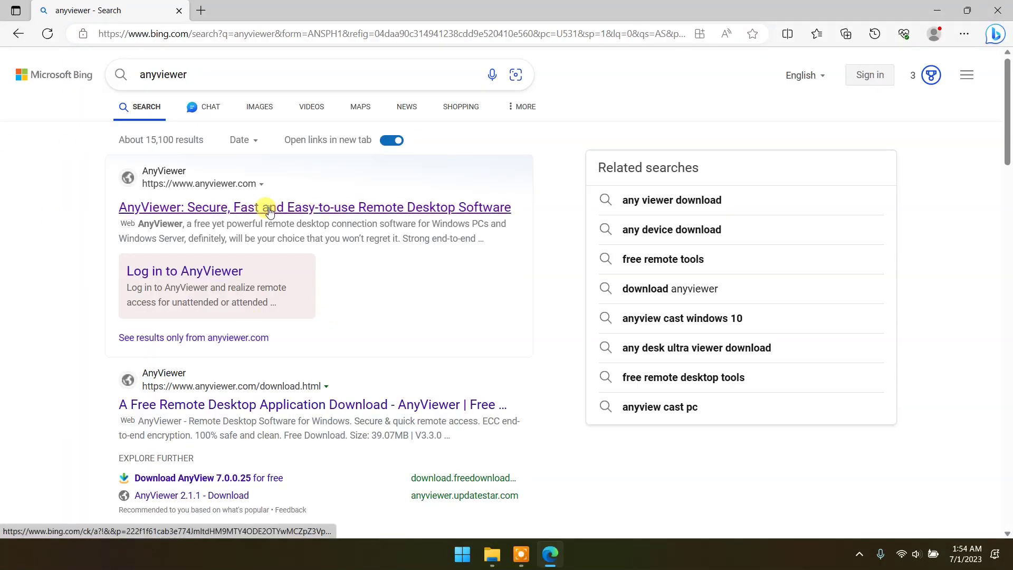
left_click(267, 205)
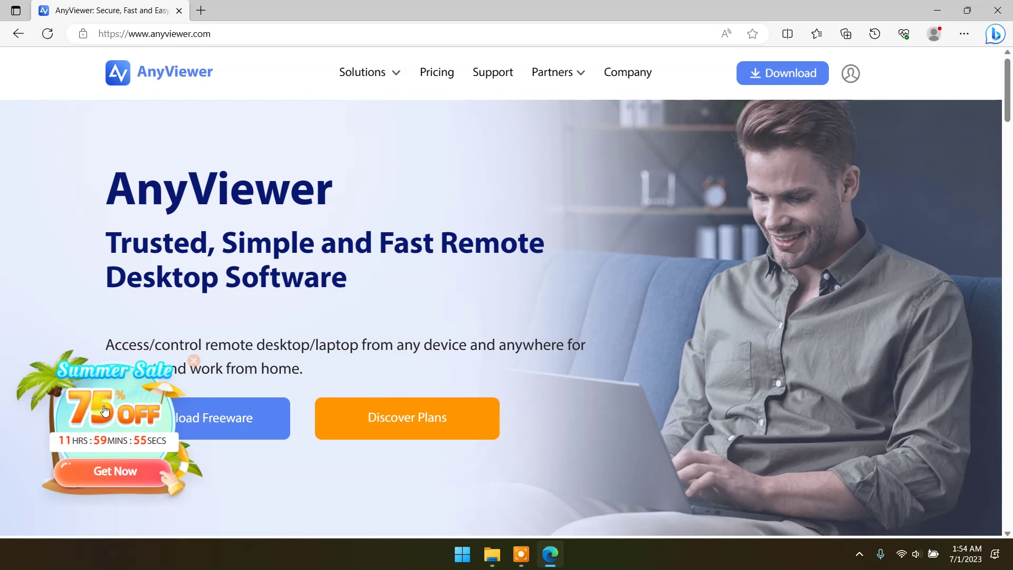
Step: Close the Summer Sale popup, scroll through the homepage feature sections, then return to the top
left_click(197, 364)
left_click_drag(1008, 90, 1008, 152)
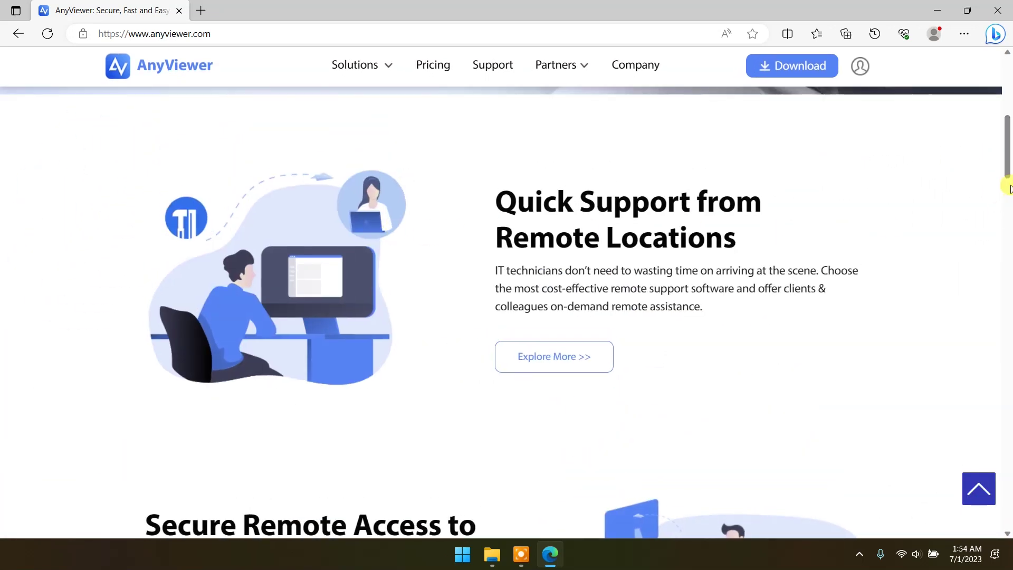
left_click_drag(1008, 163, 991, 249)
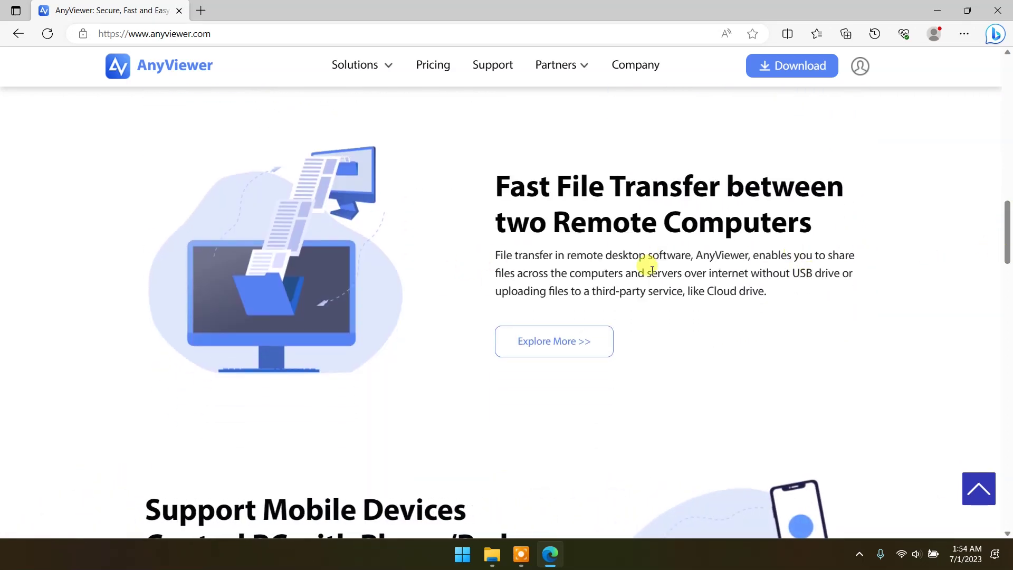
scroll(665, 267, "down", 5)
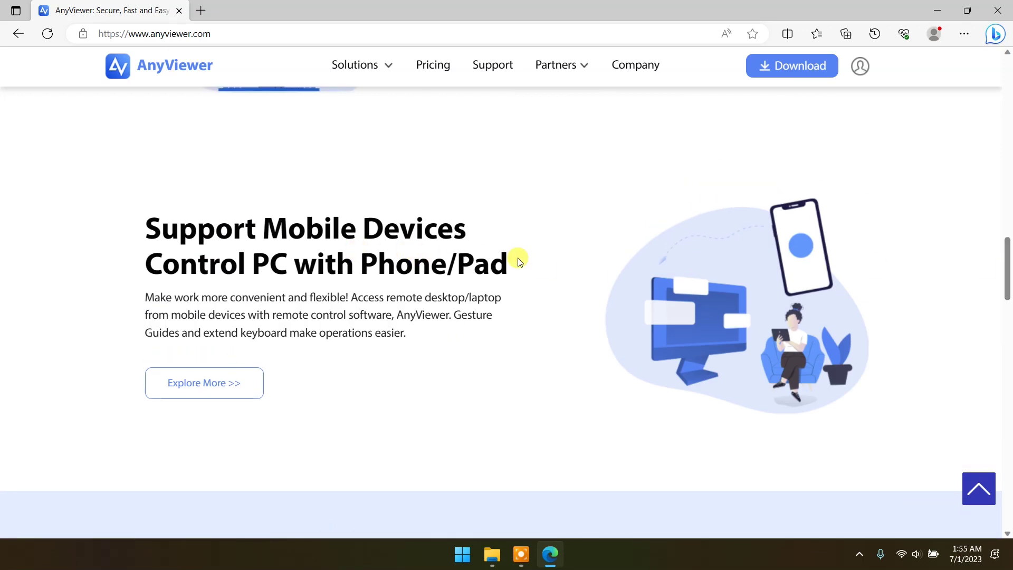
scroll(519, 262, "down", 6)
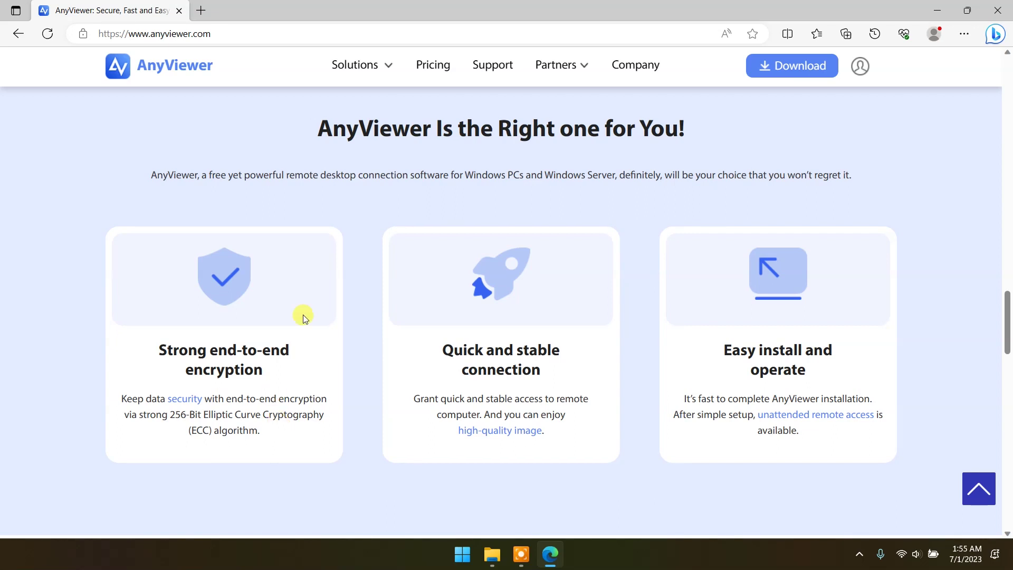
key("Home")
Step: Open Pricing and compare the Free ($0.00), Professional ($4.16/month) and Enterprise ($16.58/month) plan features
left_click(436, 73)
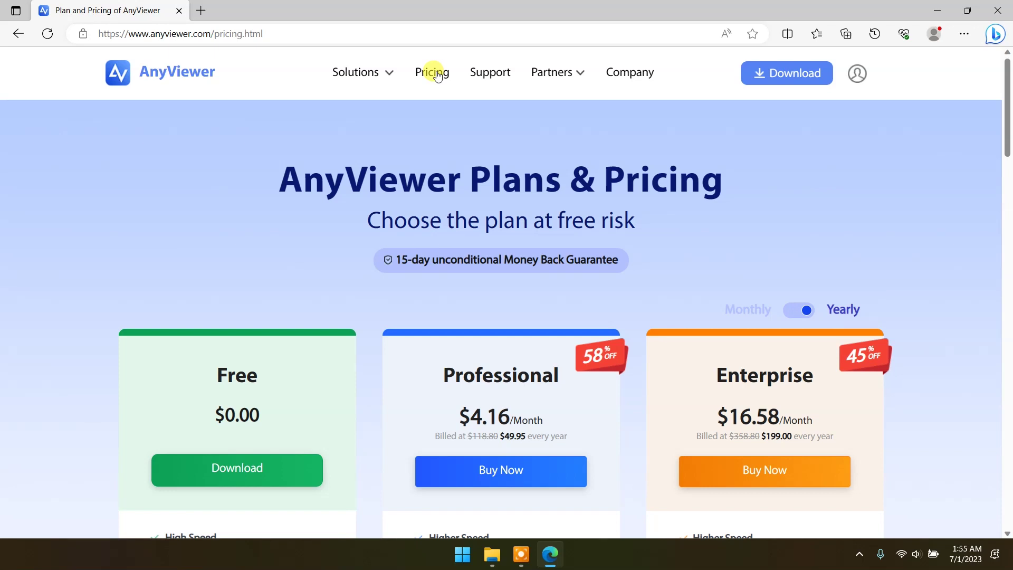
left_click_drag(1006, 123, 1007, 168)
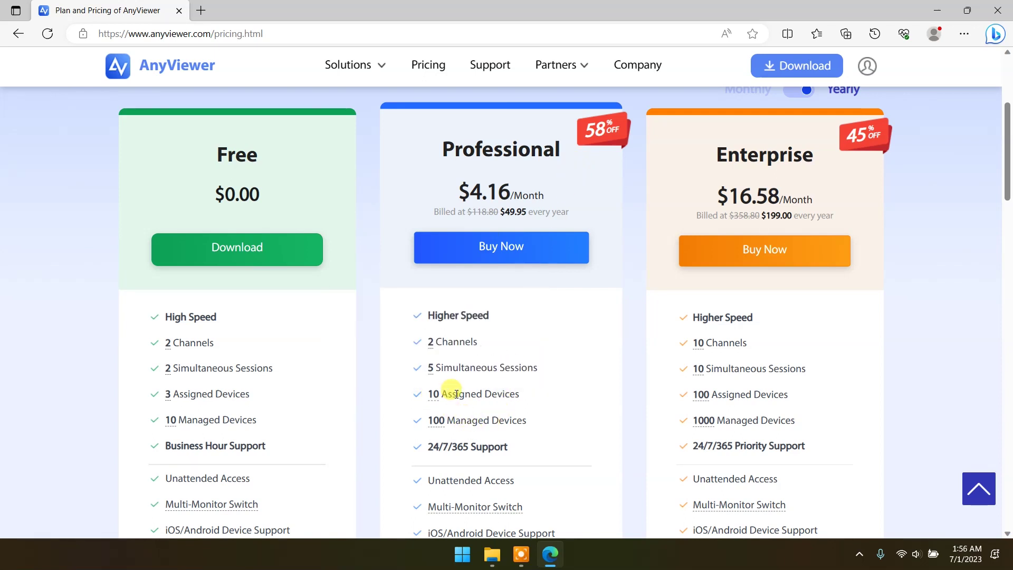
mouse_move(433, 369)
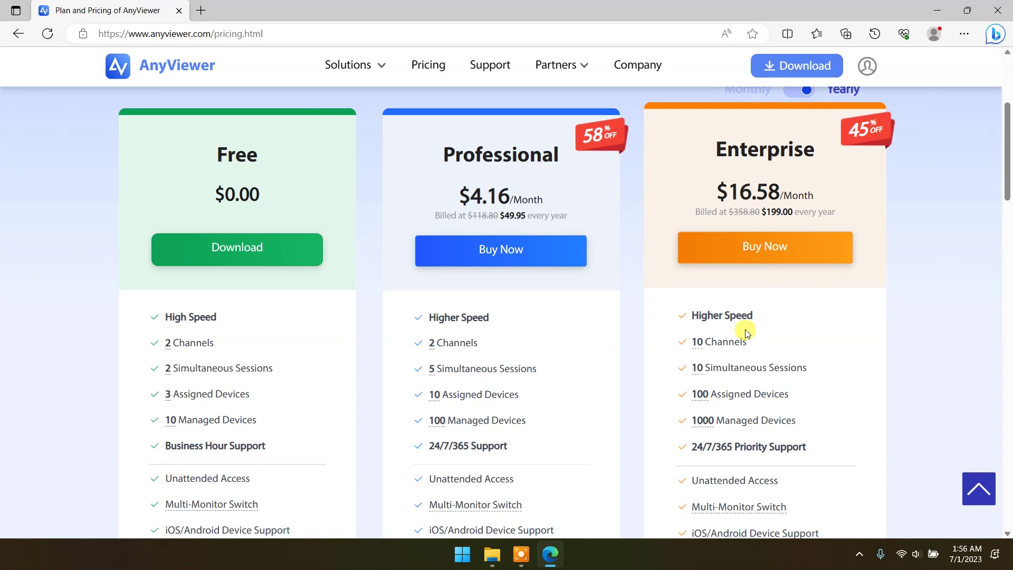
mouse_move(747, 377)
scroll(736, 393, "up", 4)
scroll(358, 294, "down", 2)
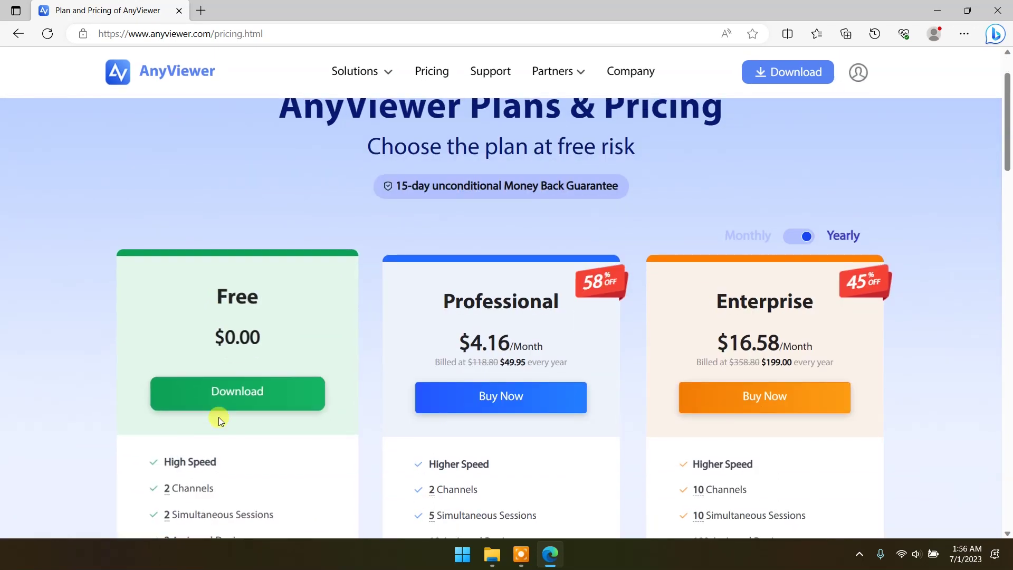
Step: Download the Free plan's AnyViewer installer and run it from Edge's downloads
left_click(252, 393)
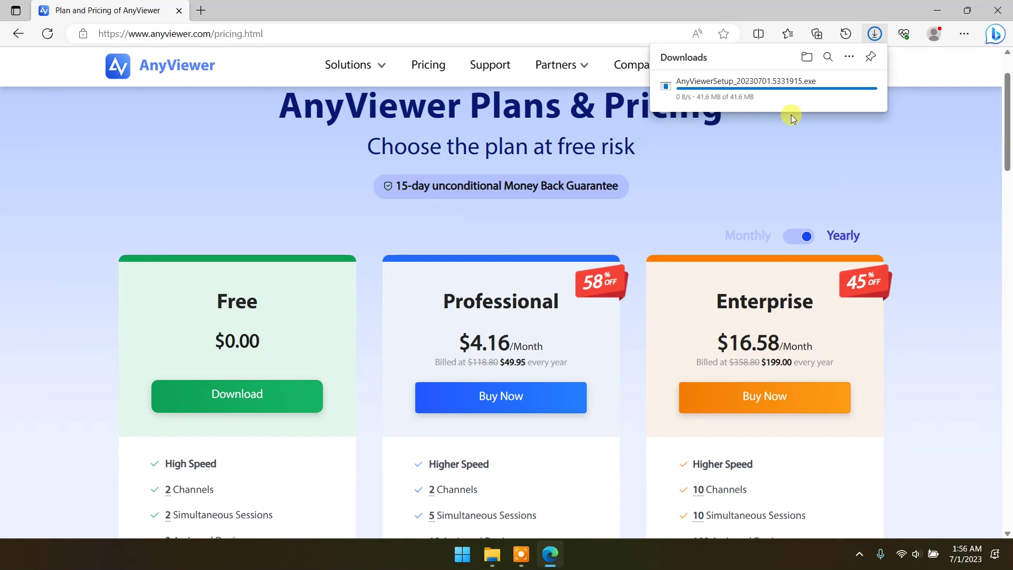
left_click(663, 90)
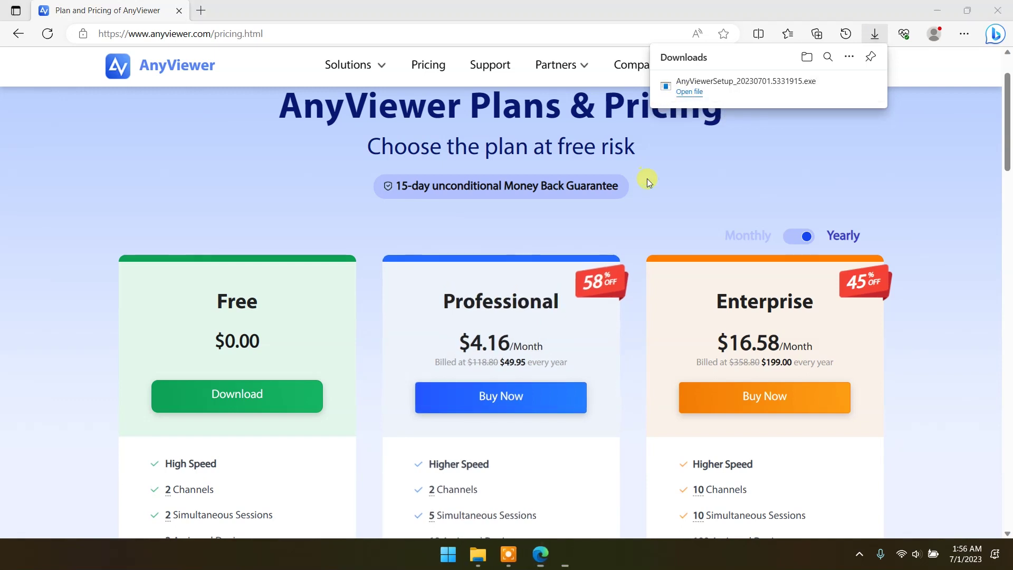
left_click(937, 9)
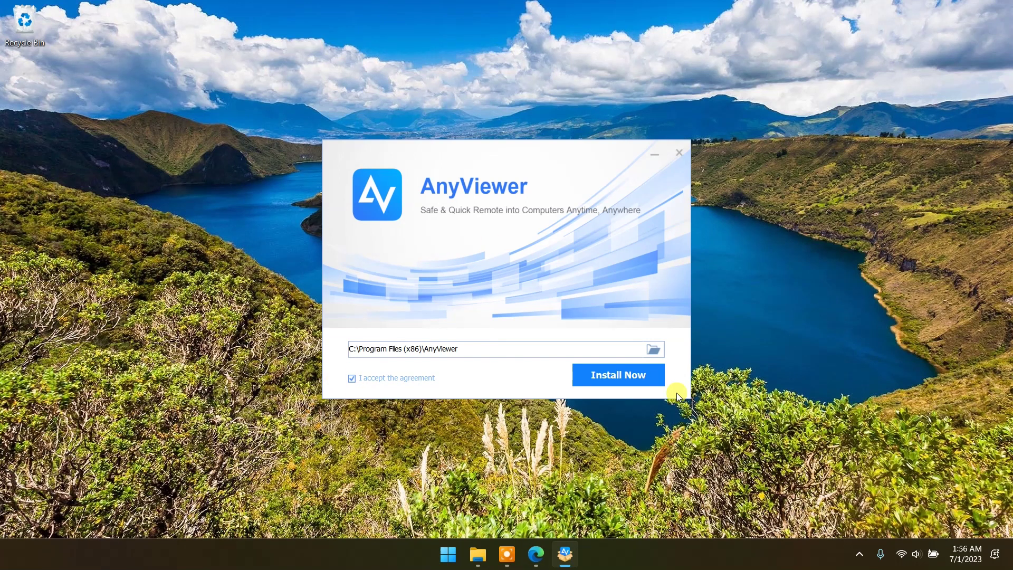
Step: Install AnyViewer to C:\Program Files (x86)\AnyViewer, launch it, and minimize Edge
left_click(612, 378)
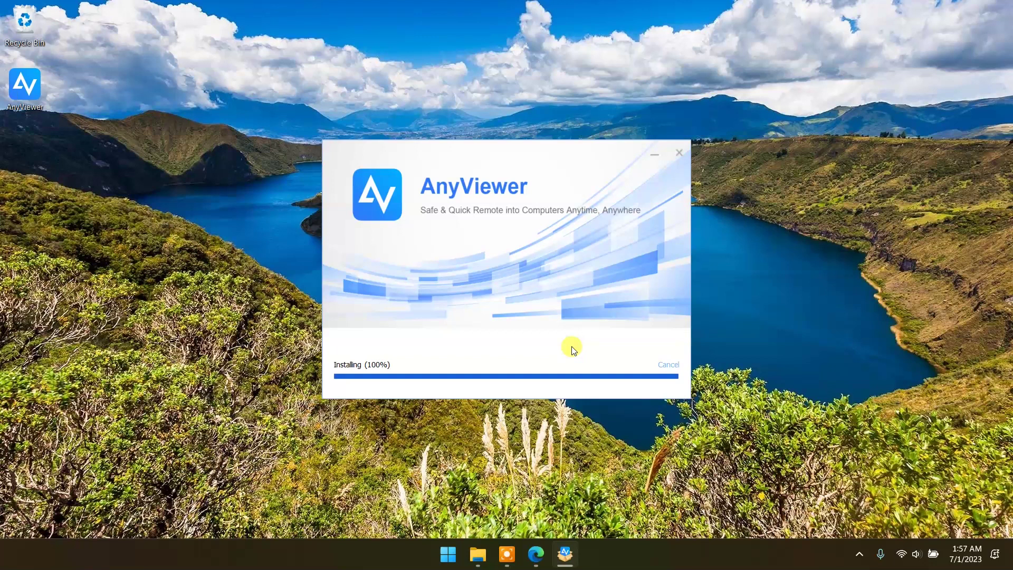
left_click(428, 386)
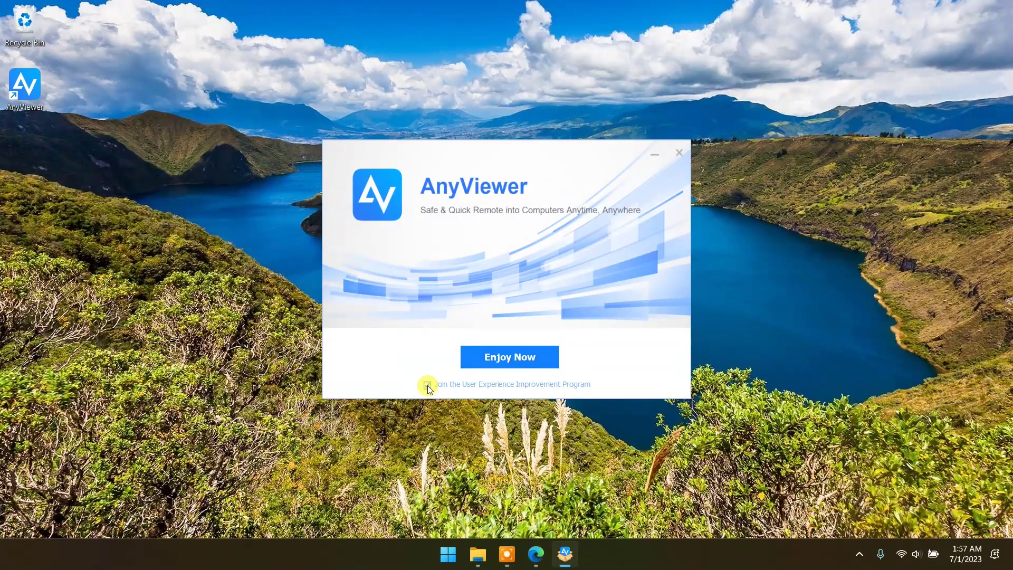
left_click(509, 355)
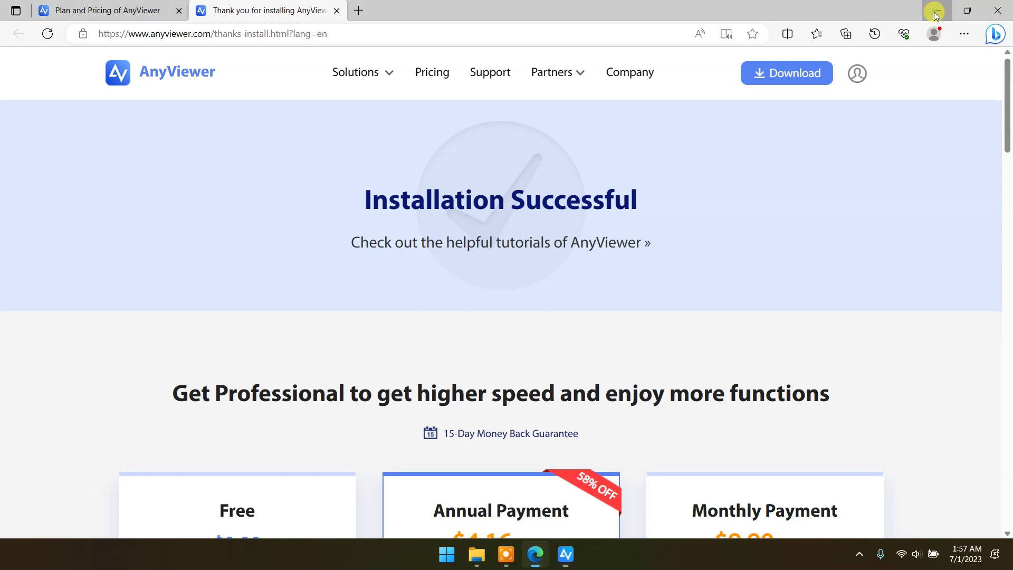
left_click(934, 12)
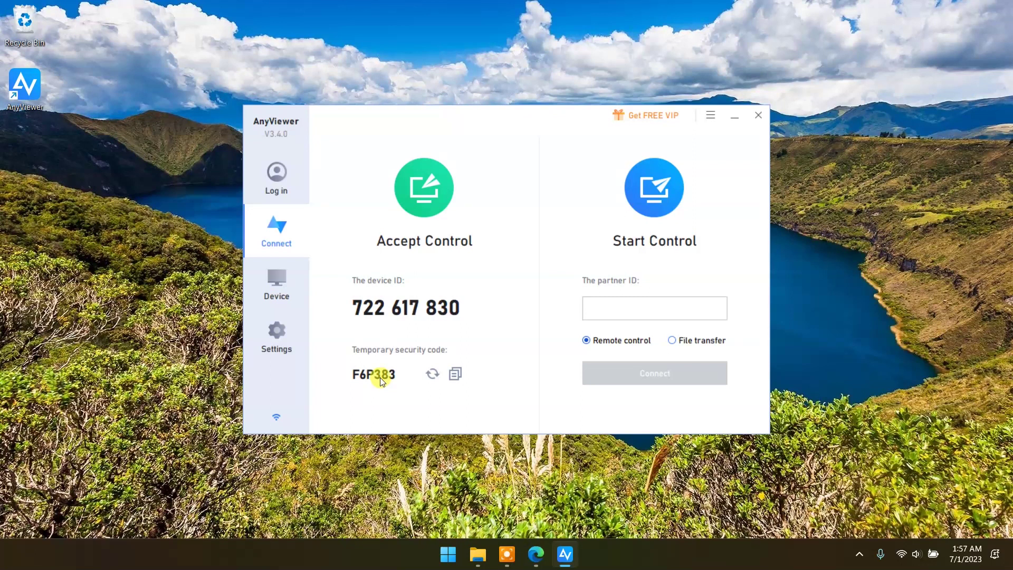
Step: Refresh the temporary security code several times to get a new one
left_click(431, 374)
left_click(432, 376)
left_click(431, 376)
left_click(432, 375)
left_click(431, 376)
Step: Choose File transfer as the connection mode, then go to the Device section
left_click(635, 312)
left_click(673, 341)
left_click(274, 283)
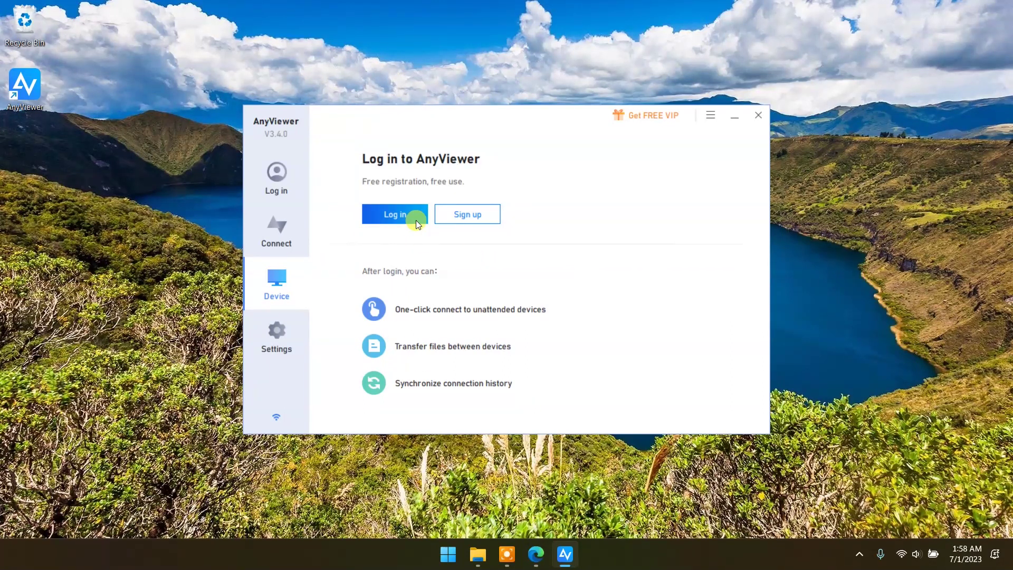
Step: Log in with the account e-mail and password so My devices lists DESKTOP-JPMCCTS and the Redmi phone
left_click(404, 213)
left_click(455, 242)
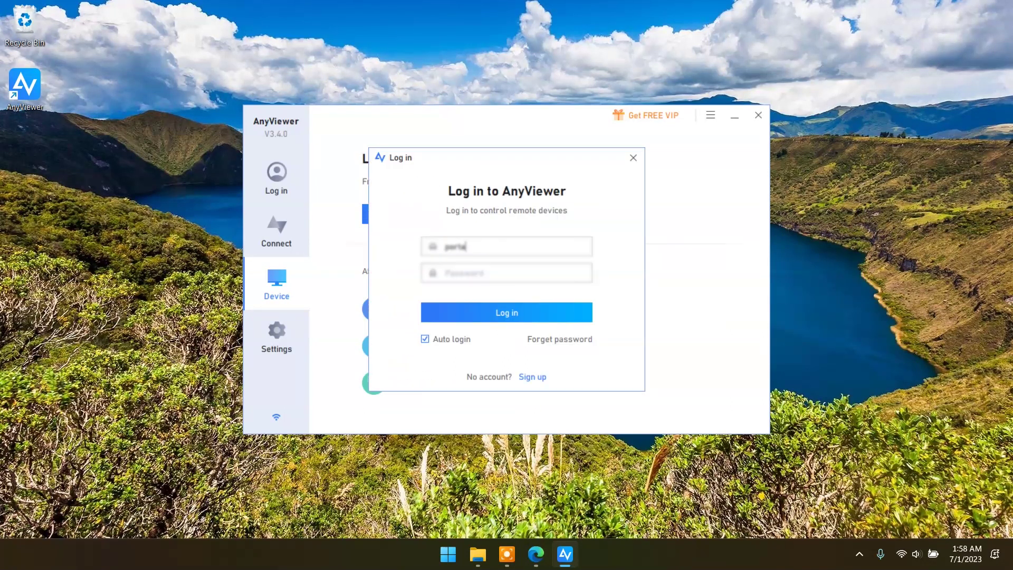
left_click(468, 270)
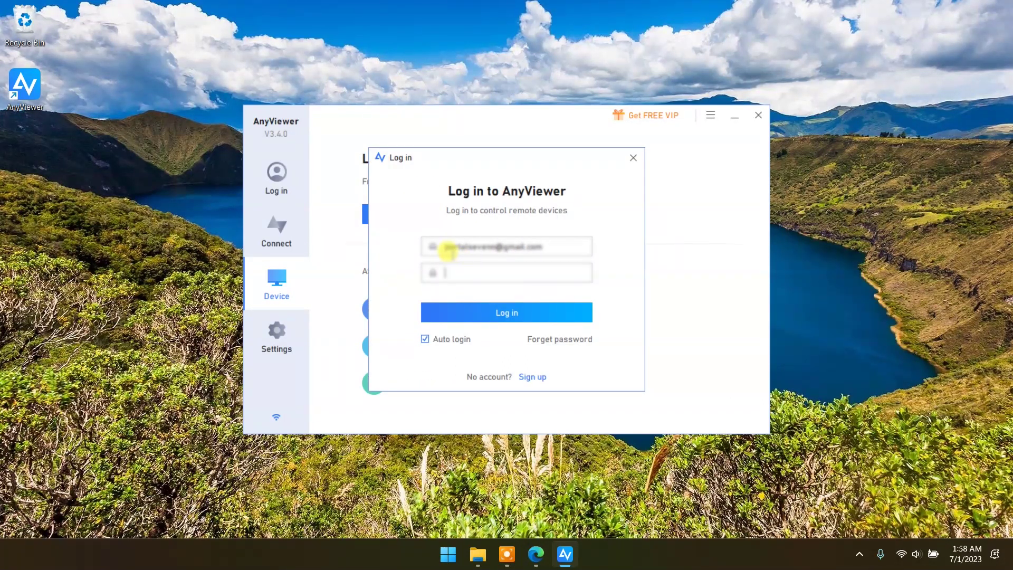
type("•••••••••••")
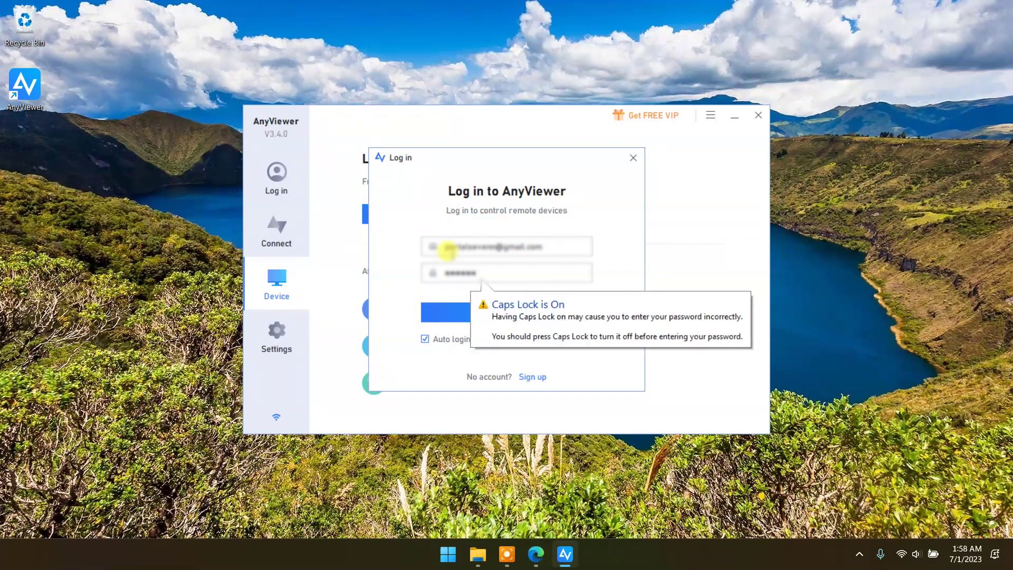
left_click(507, 313)
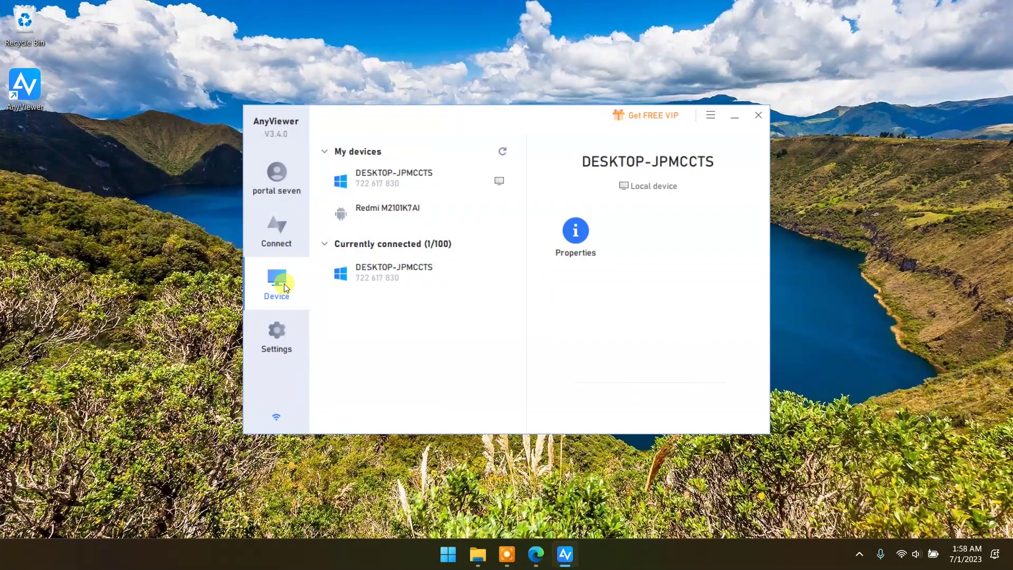
Step: View the account's Pro edition (expires 2024-06-29), device counts, and Windows, iOS and Android apps
left_click(277, 172)
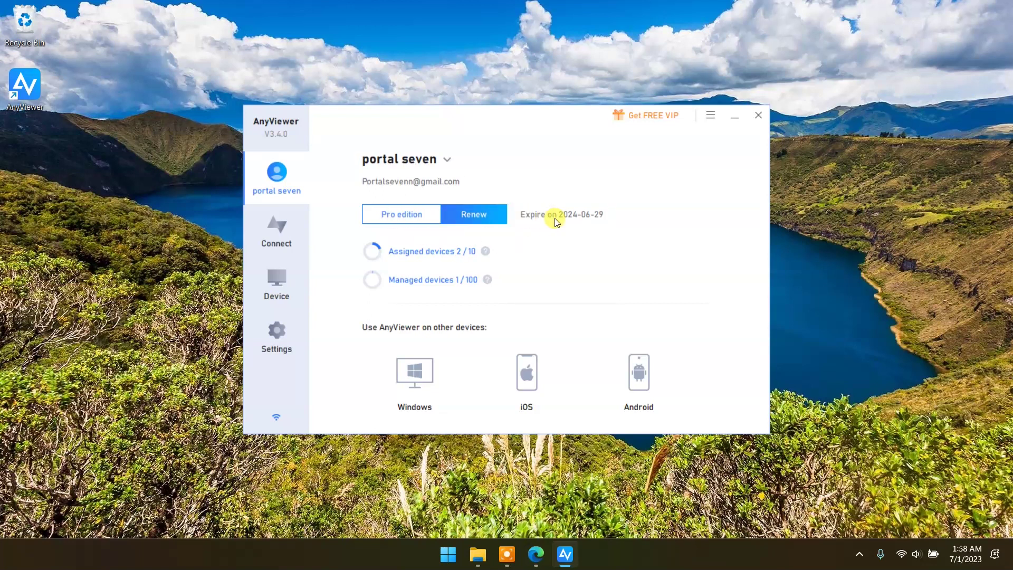
left_click(447, 160)
mouse_move(536, 397)
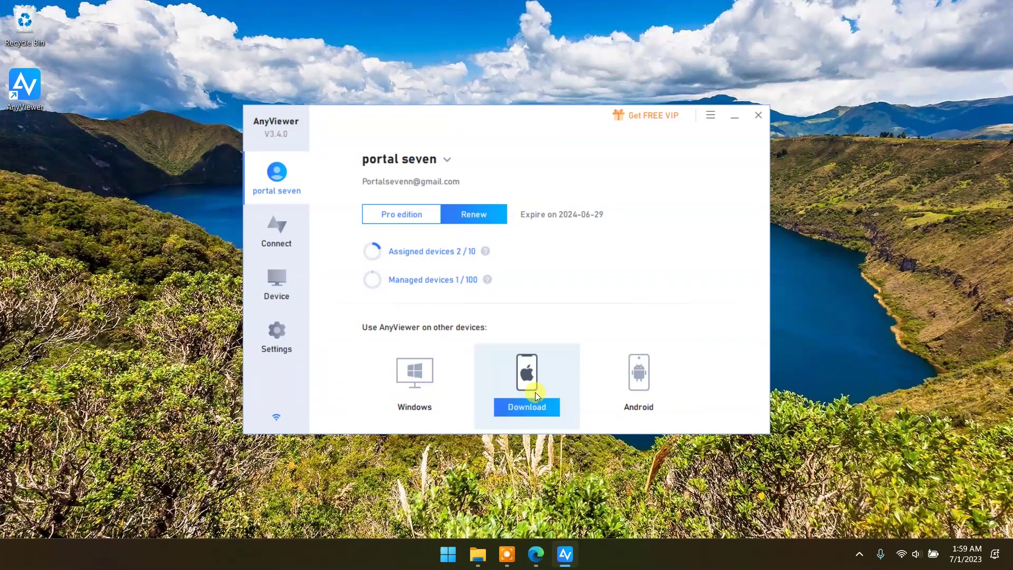
mouse_move(642, 397)
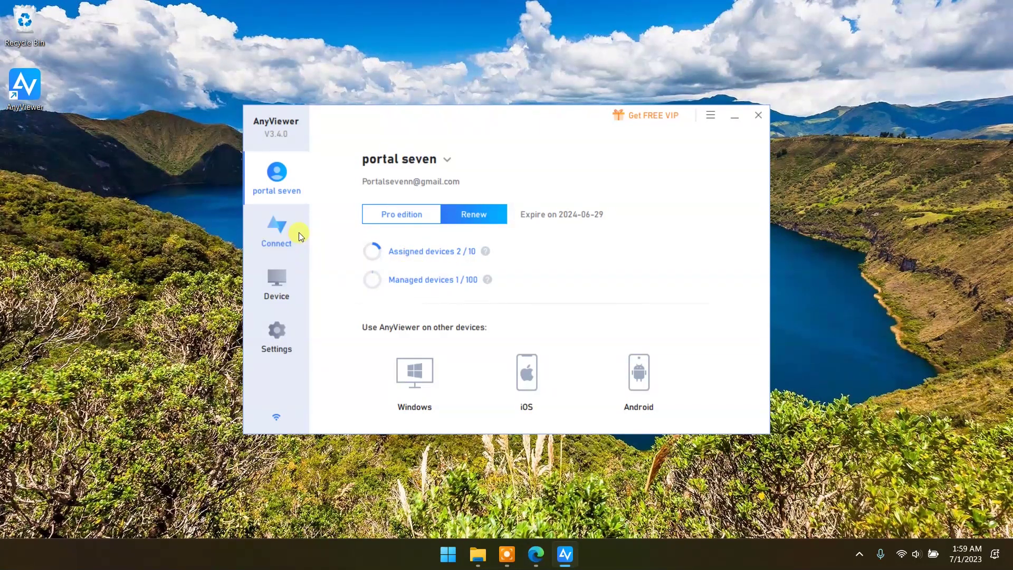
Step: Return to the Connect page in AnyViewer on the PC
left_click(278, 233)
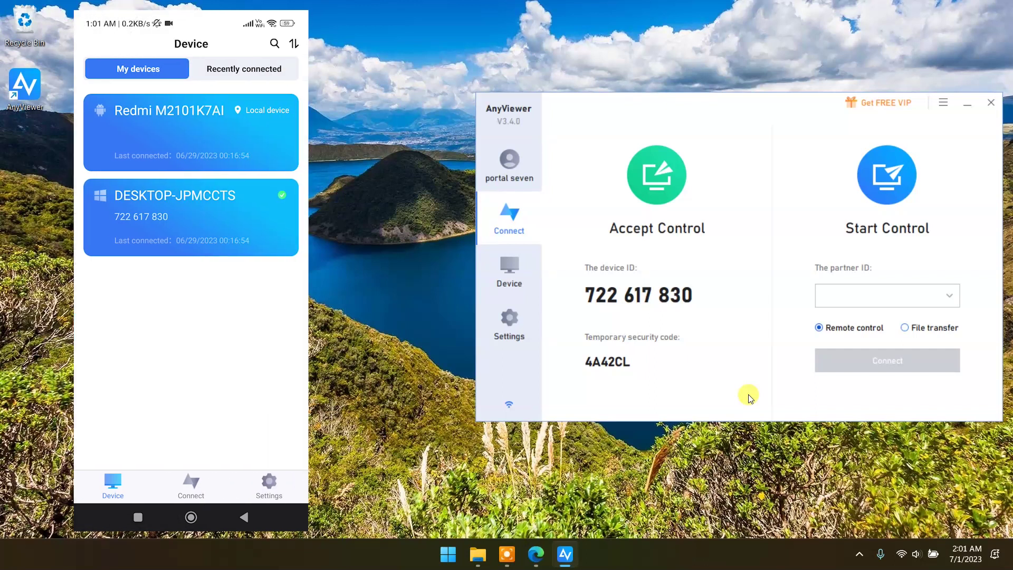
Step: From the phone's device list, connect to DESKTOP-JPMCCTS by entering the PC's temporary security code
left_click(510, 269)
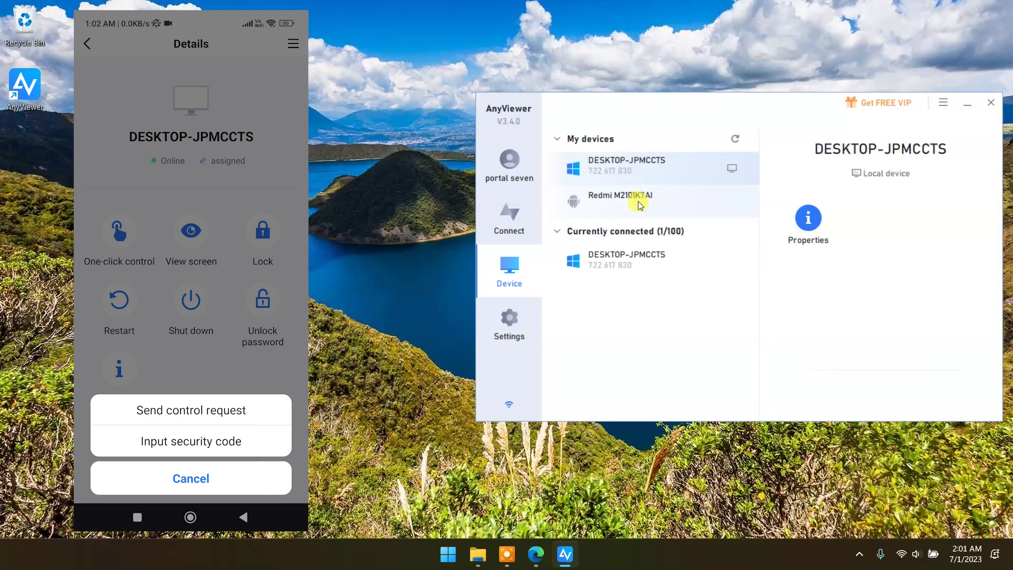
left_click(510, 216)
left_click(191, 441)
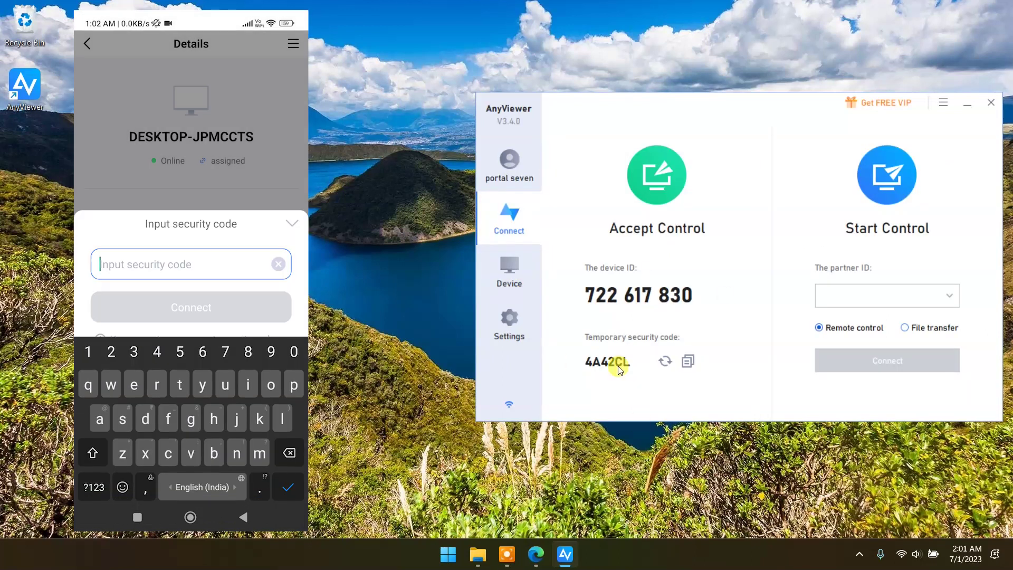
type("4A")
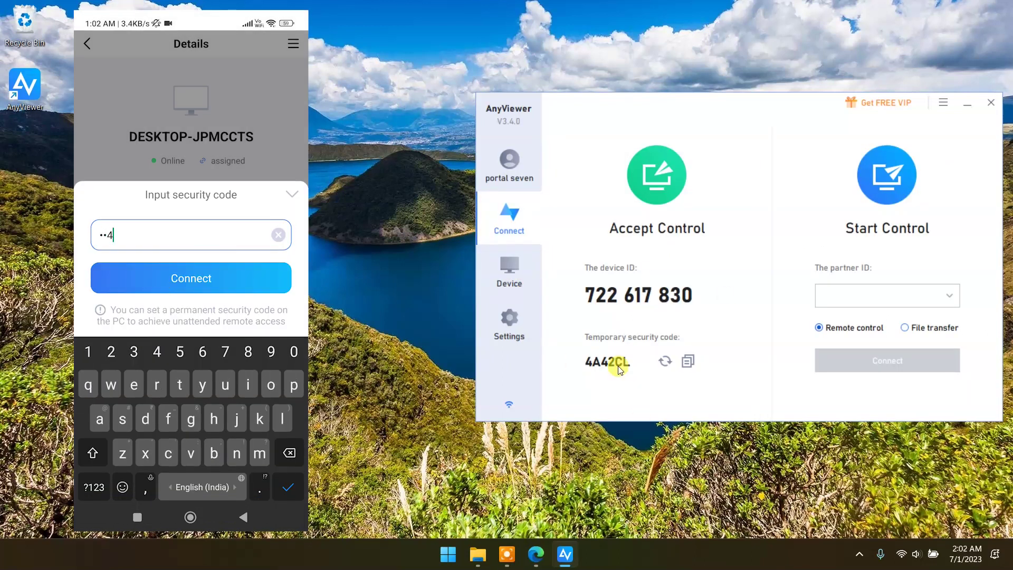
type("42CL")
left_click(191, 278)
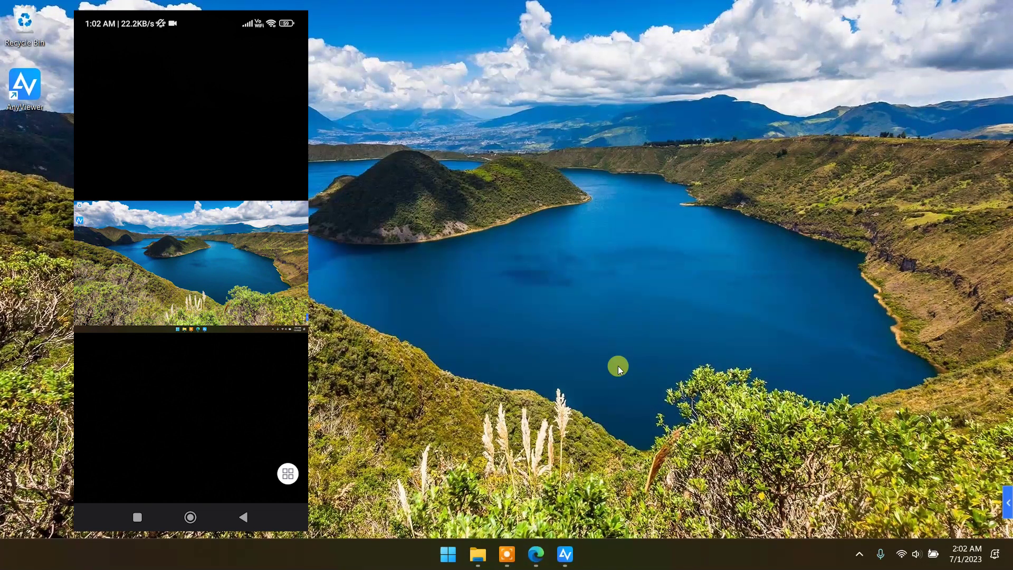
Step: Bring up the remote session toolbar in the phone's AnyViewer session
left_click(287, 473)
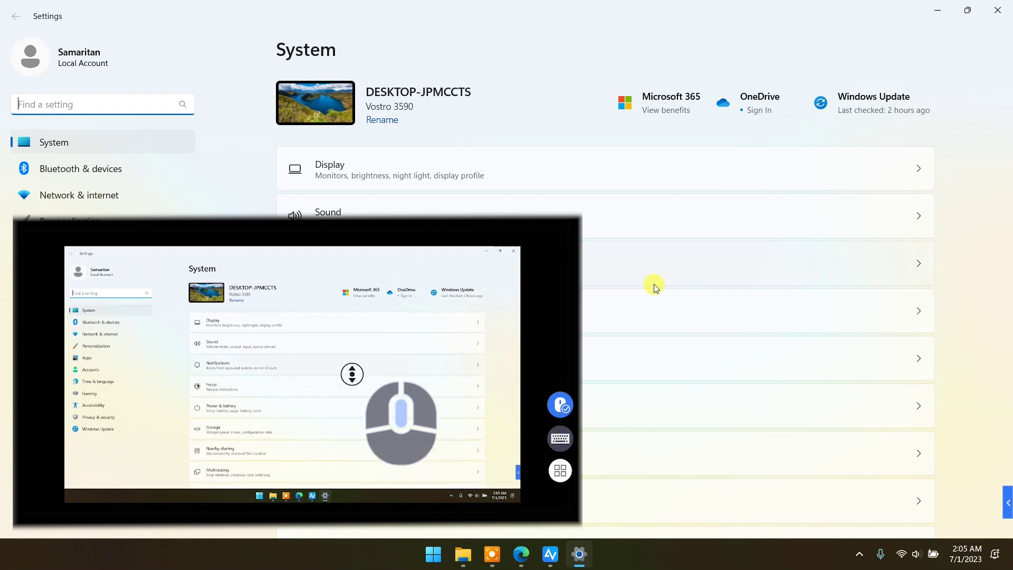
Step: Reopen Windows Settings on the PC from the Start menu and go to its Personalization page
key("Down")
key("Down")
key("Down")
key("Down")
key("Down")
key("Down")
key("Down")
key("Down")
key("Down")
key("Down")
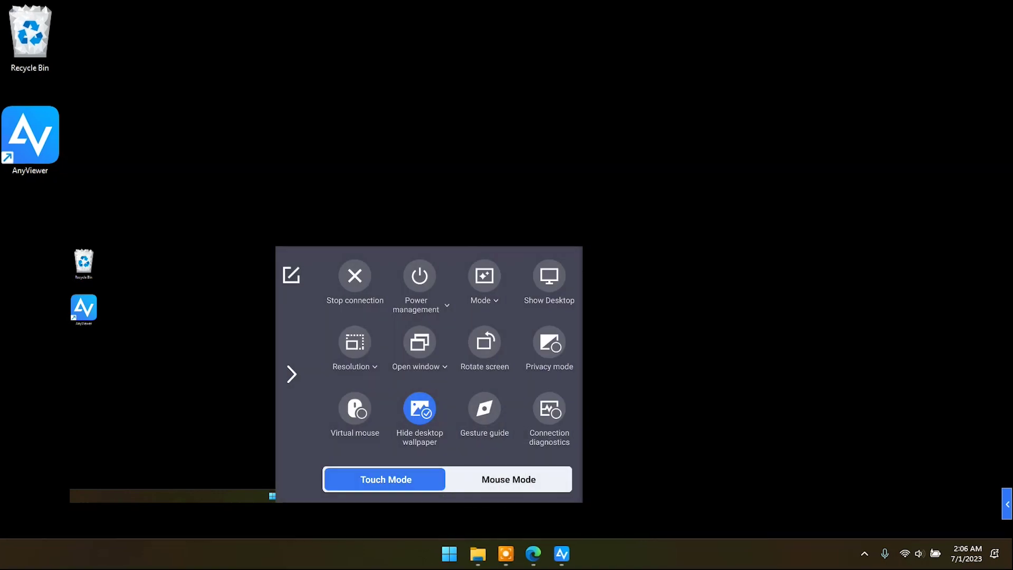
left_click(439, 549)
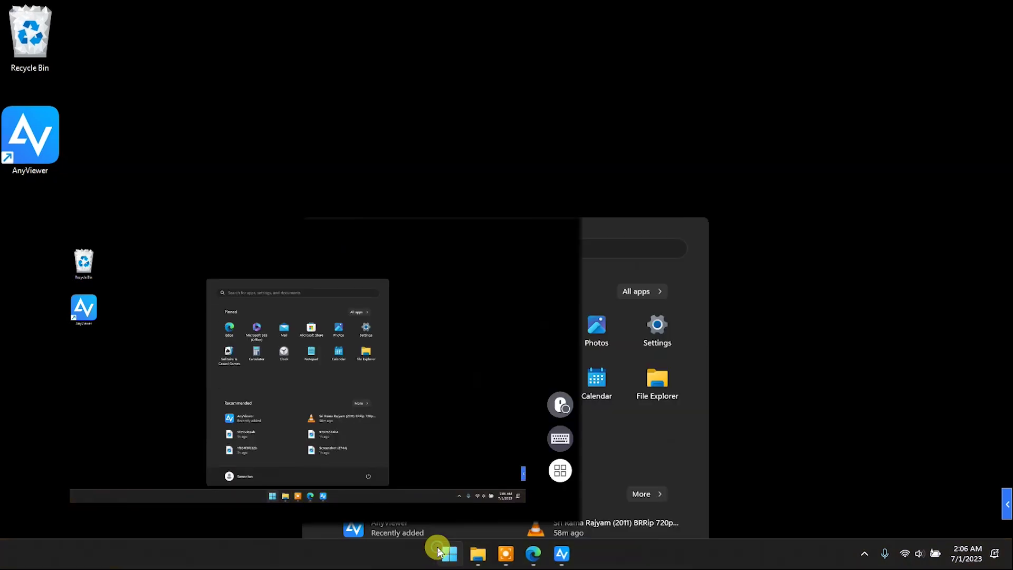
left_click(656, 179)
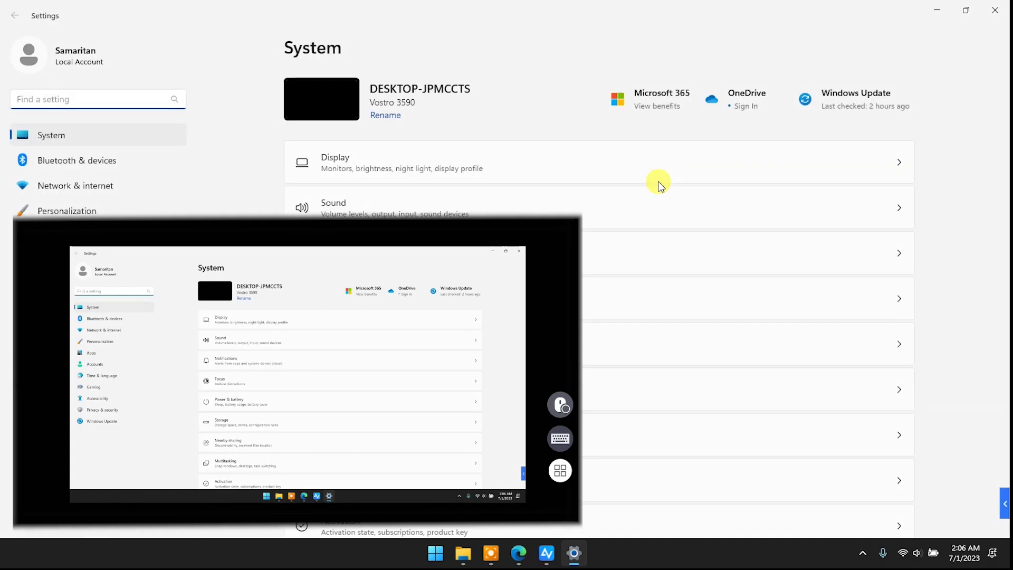
left_click(74, 211)
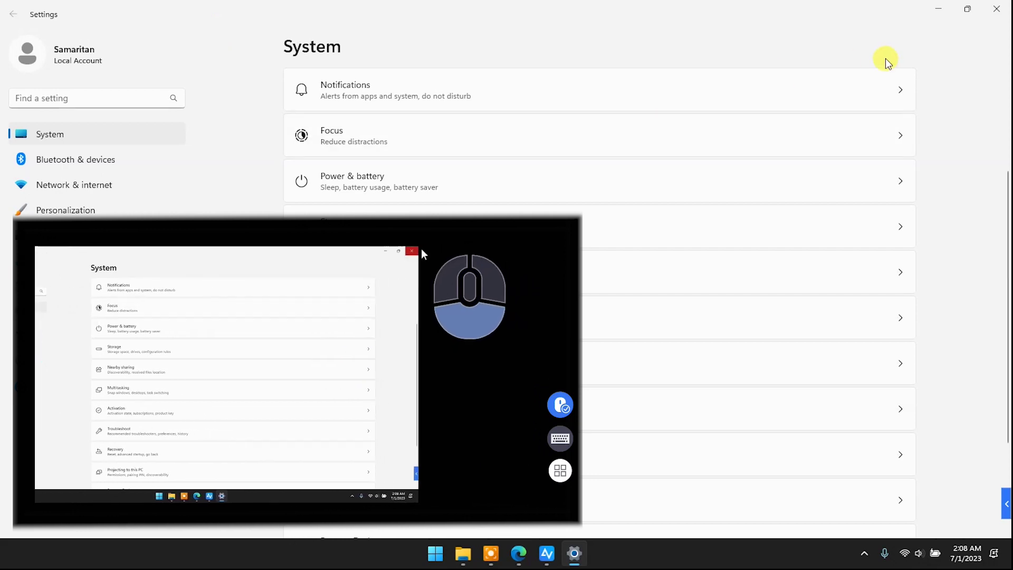
left_click(996, 12)
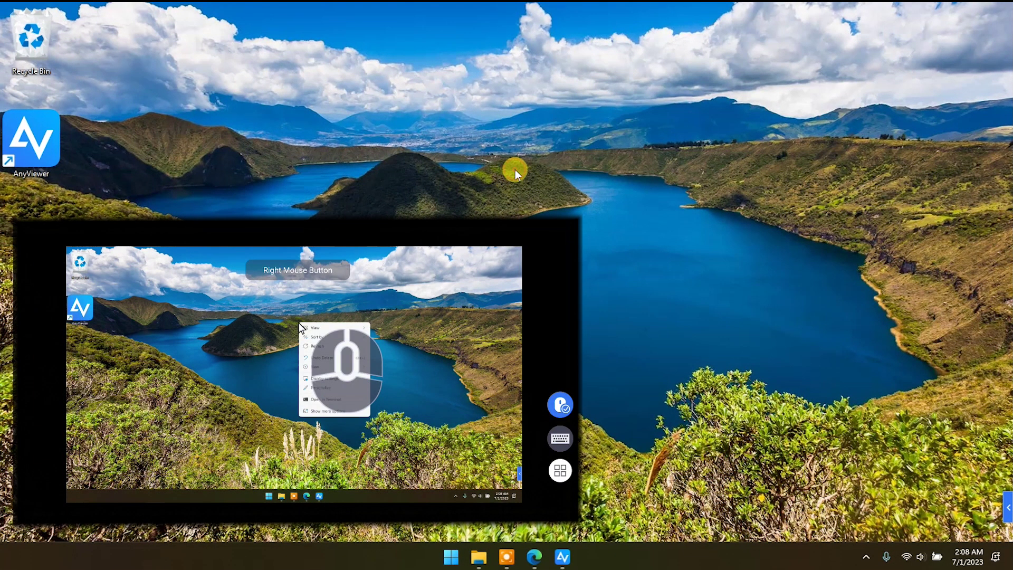
right_click(515, 169)
left_click(554, 213)
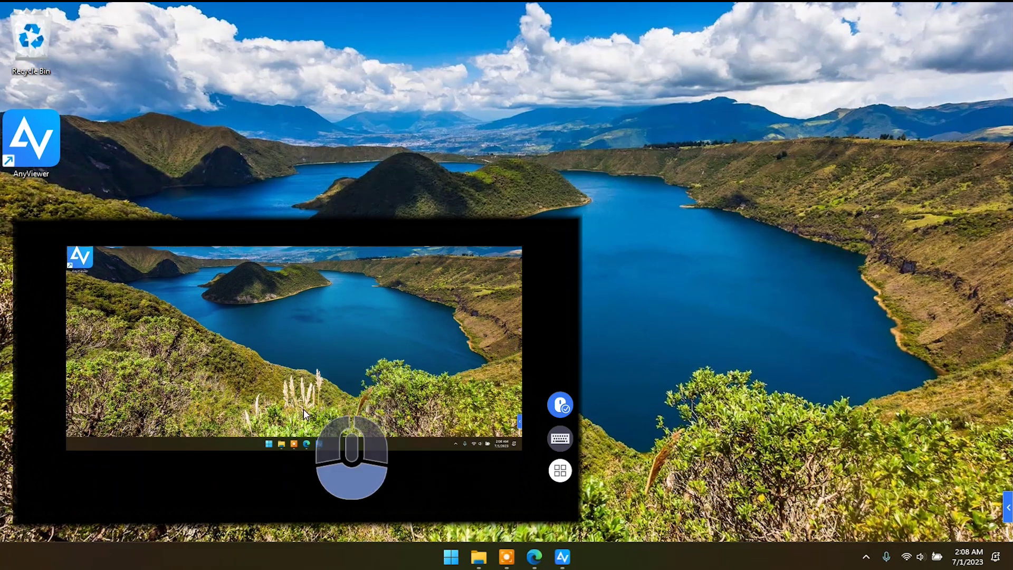
left_click(455, 546)
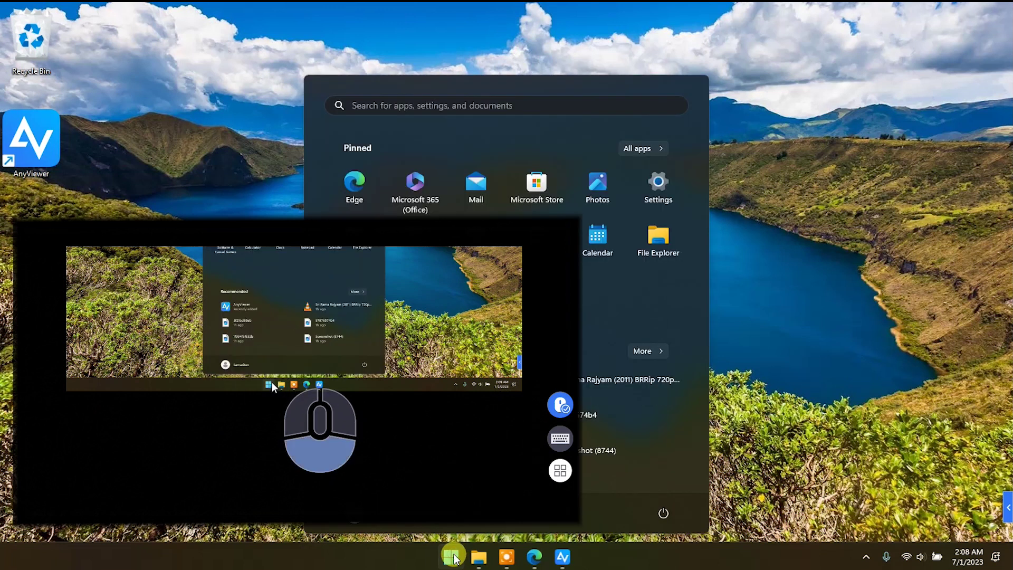
left_click(659, 184)
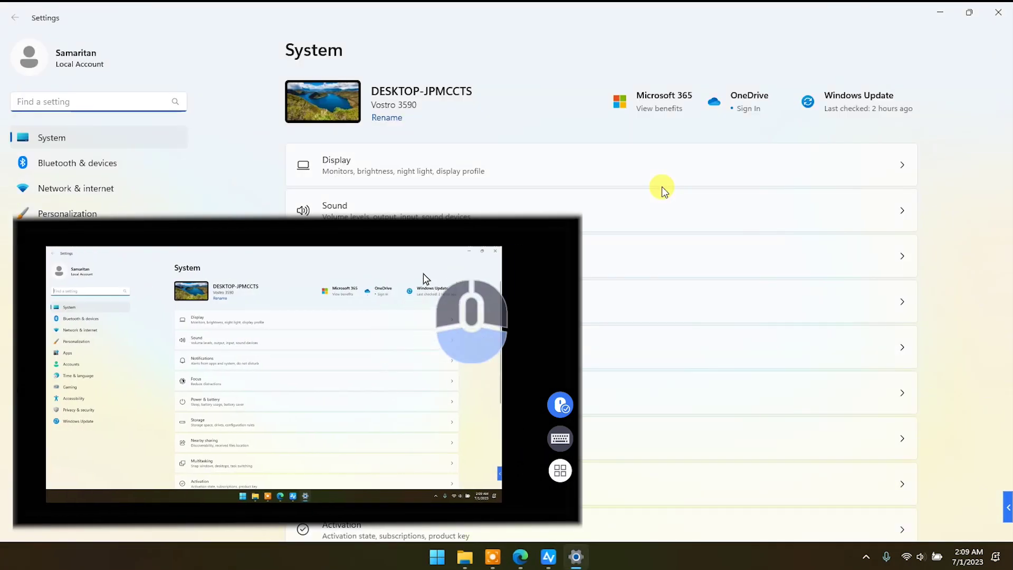
Step: Close Settings, scroll through AnyViewer's Fast File Transfer guide to the transfer steps, then close Edge
left_click(998, 13)
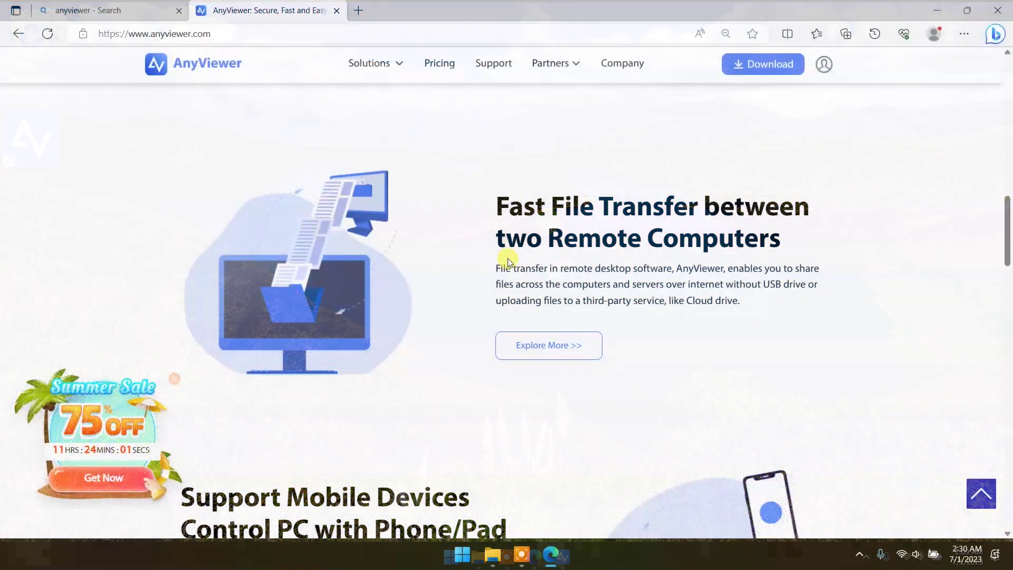
left_click(554, 346)
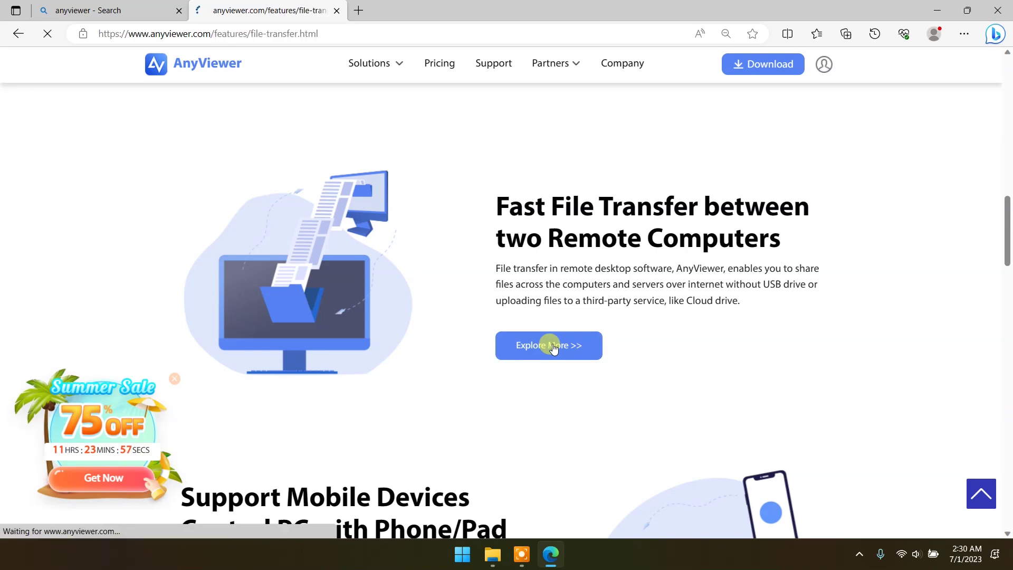
scroll(945, 186, "down", 20)
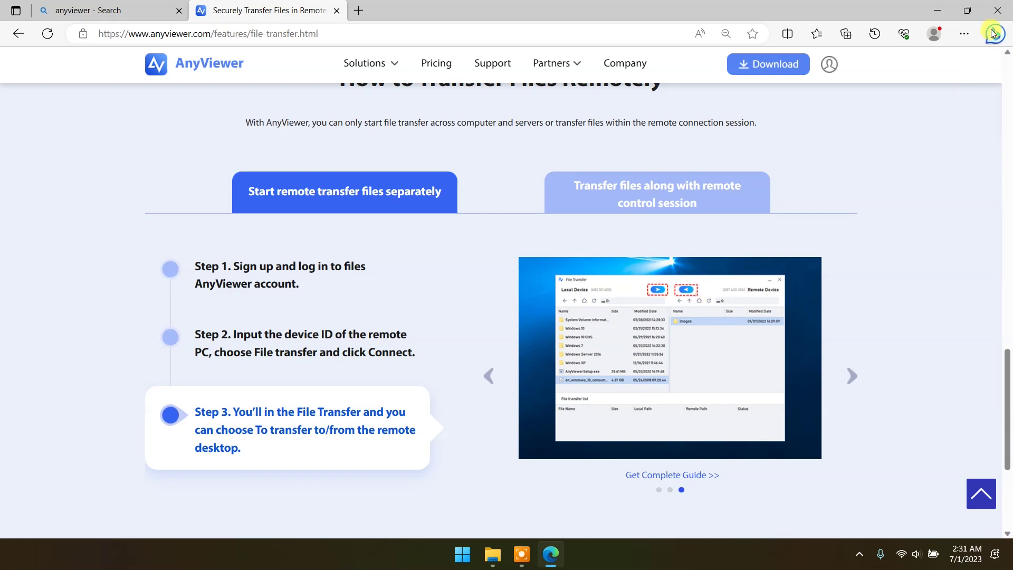
left_click(998, 10)
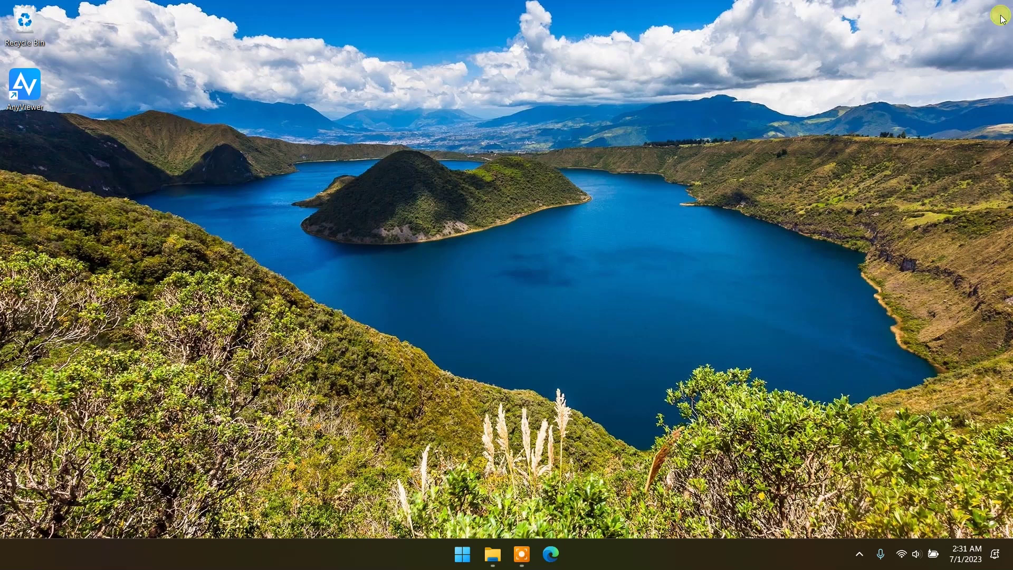